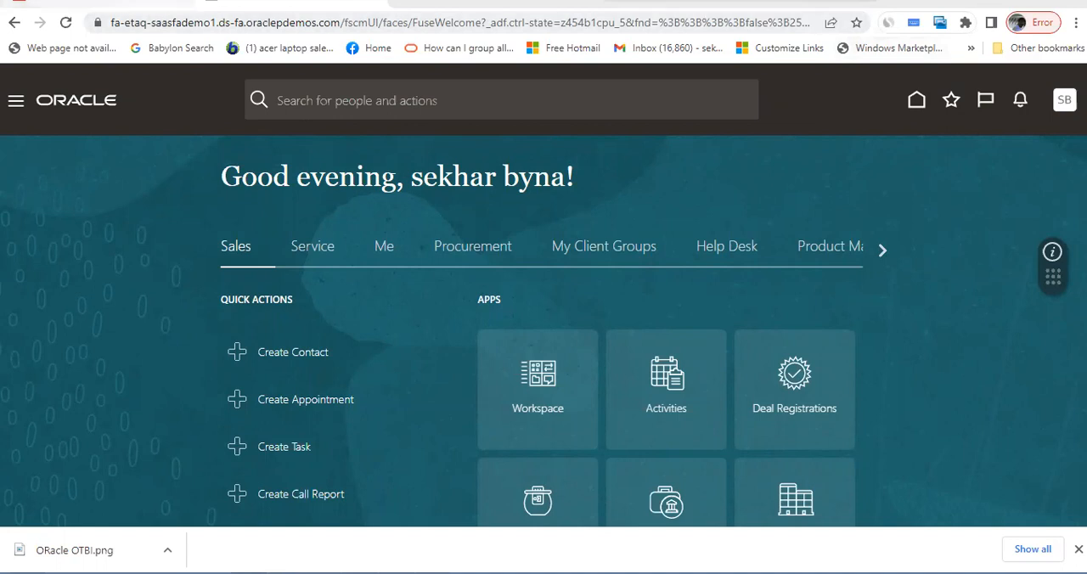
- Start a new dashboard in Oracle Transactional Business Intelligence and name it XXTestDemoDB
left_click(148, 15)
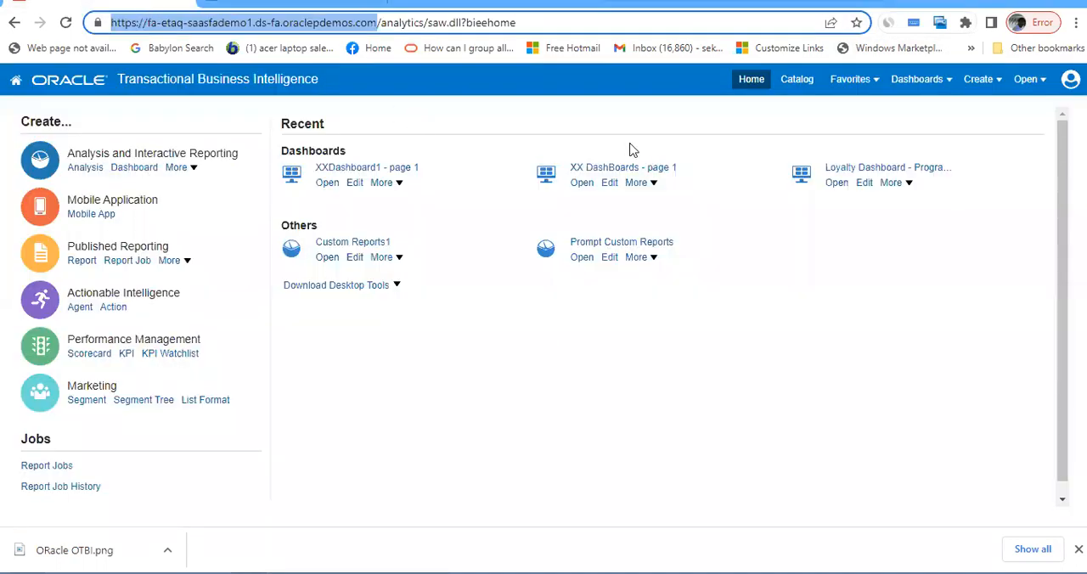
left_click(1001, 80)
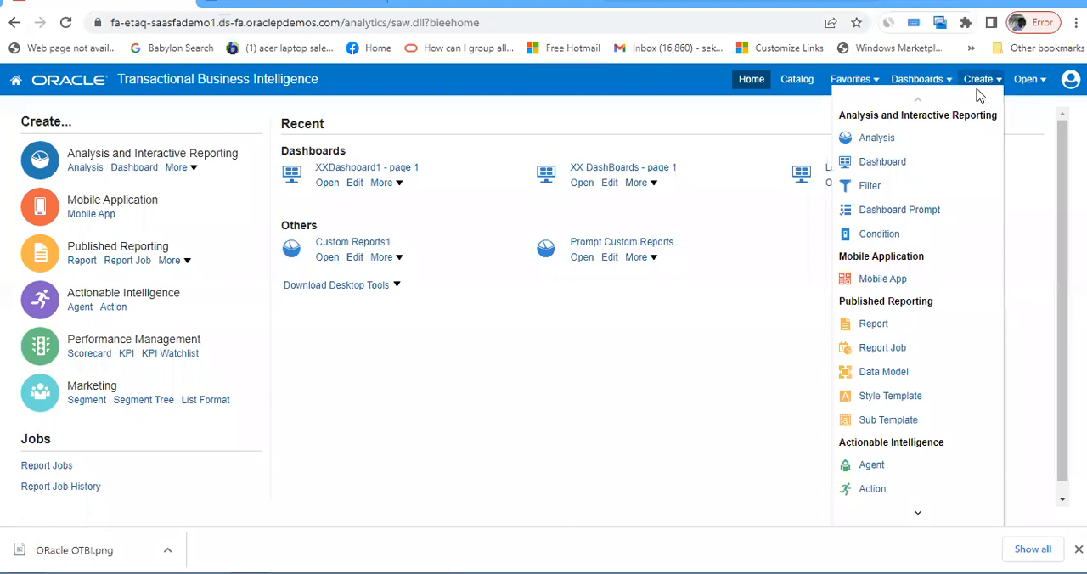
left_click(886, 161)
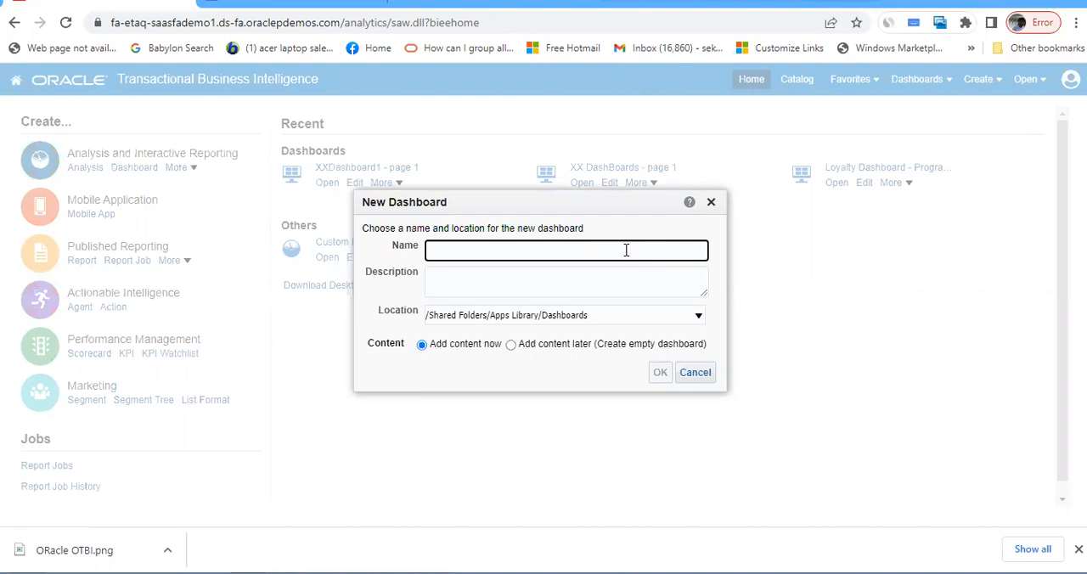
type("XXTestDemoDB")
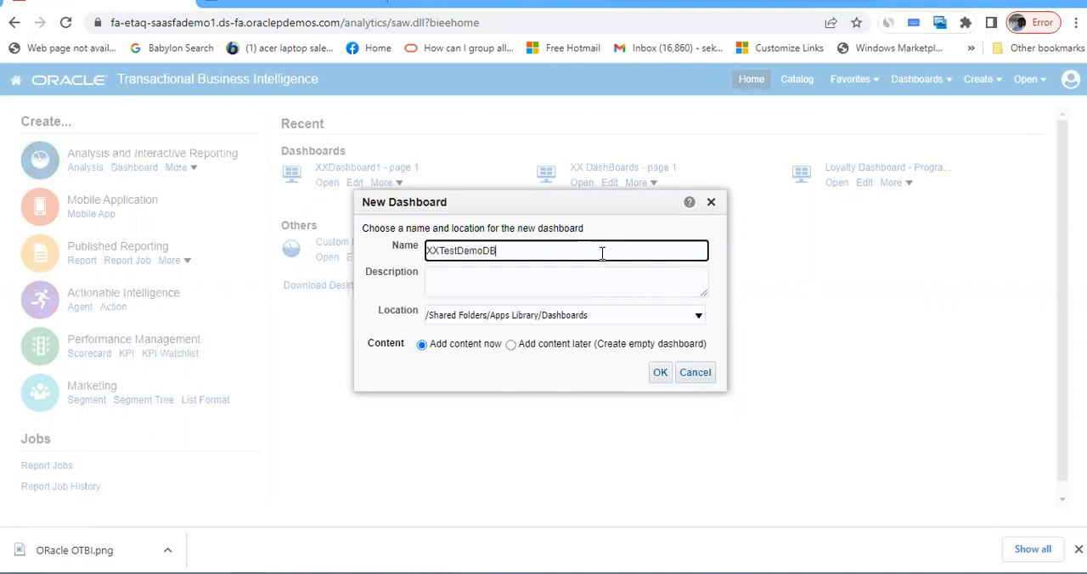
- Copy the dashboard name into the description, set the location to /Shared Folders/Custom/Dashboards, and create the dashboard
left_click_drag(610, 254, 387, 247)
key("ctrl+c")
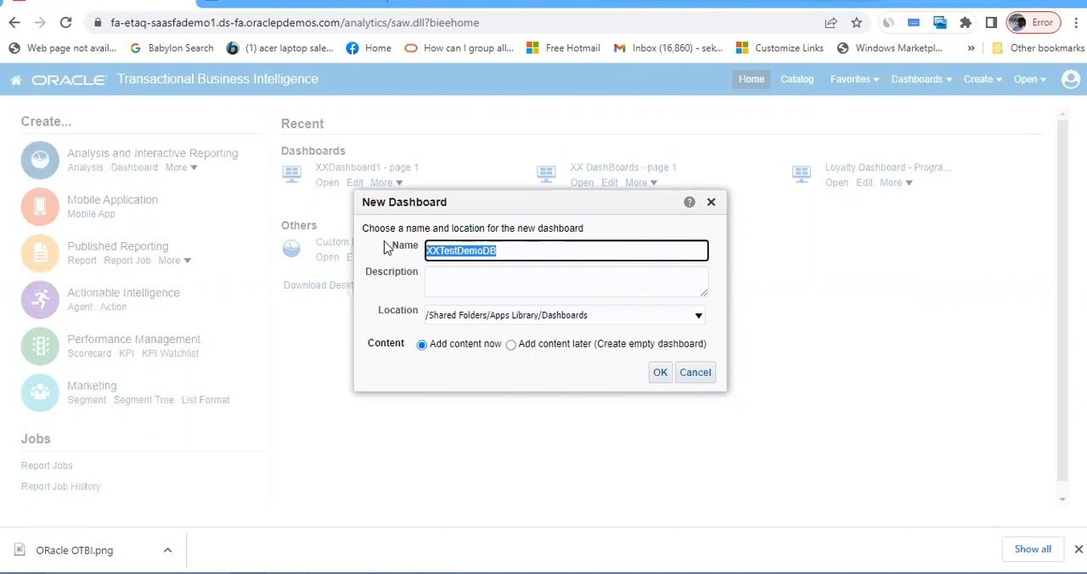
left_click(430, 277)
key("ctrl+v")
left_click(646, 320)
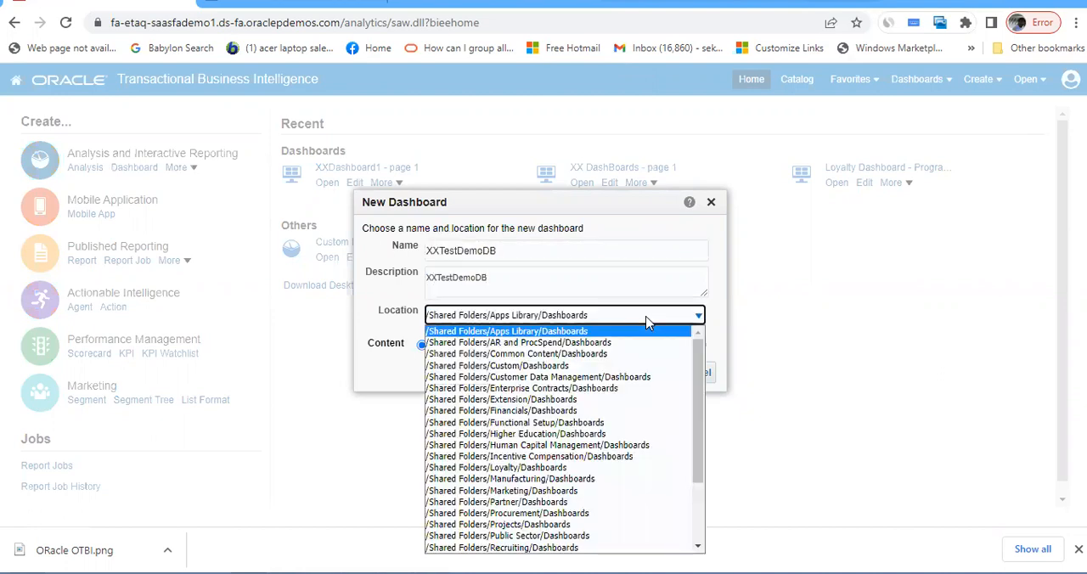
left_click(625, 366)
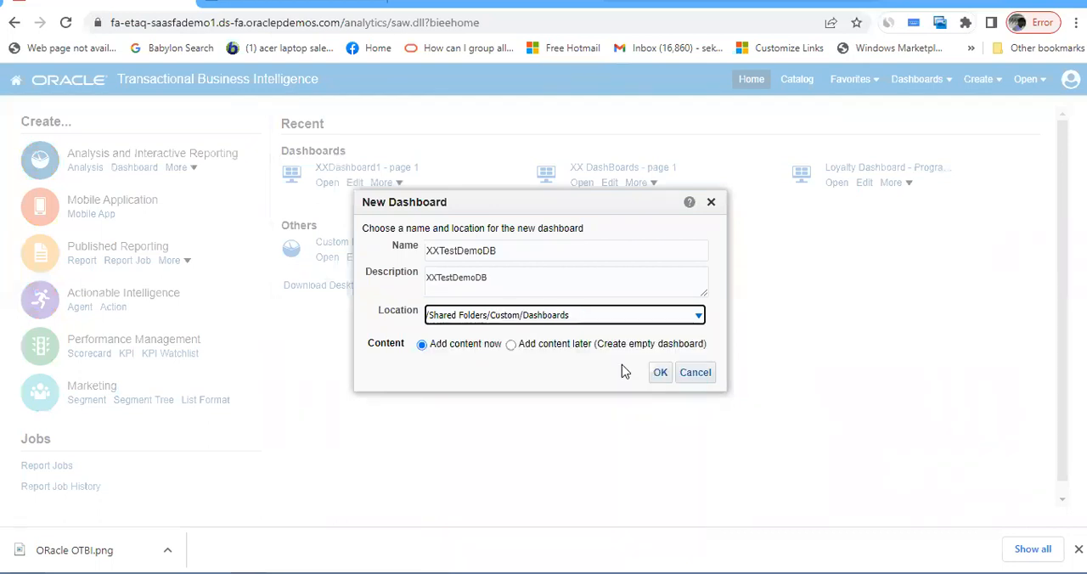
left_click(660, 372)
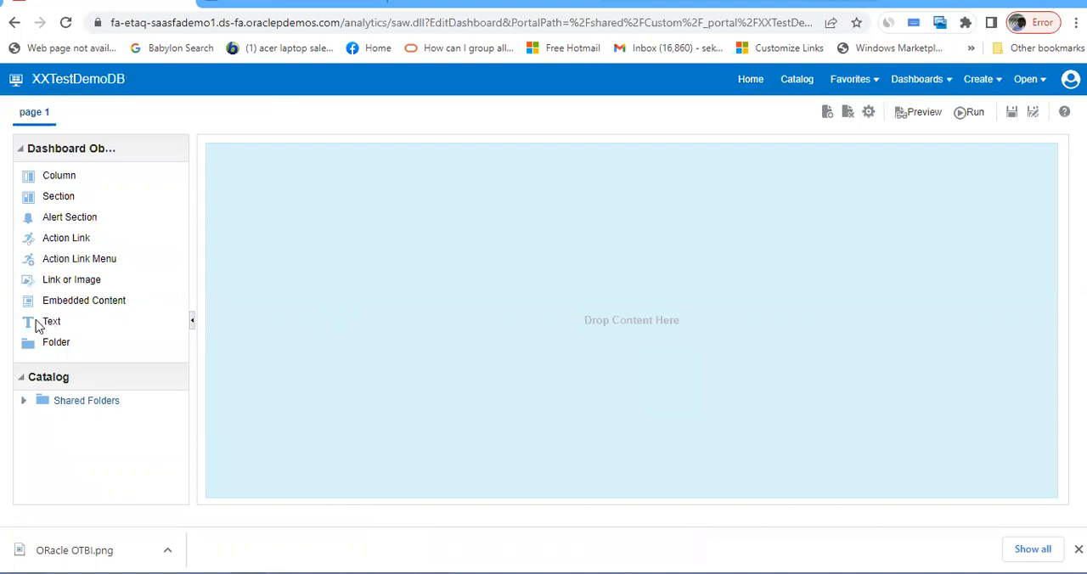
- Add a Text object to page 1 and fill it with the full HTML report-selection script copied from the text editor
left_click_drag(37, 326, 646, 221)
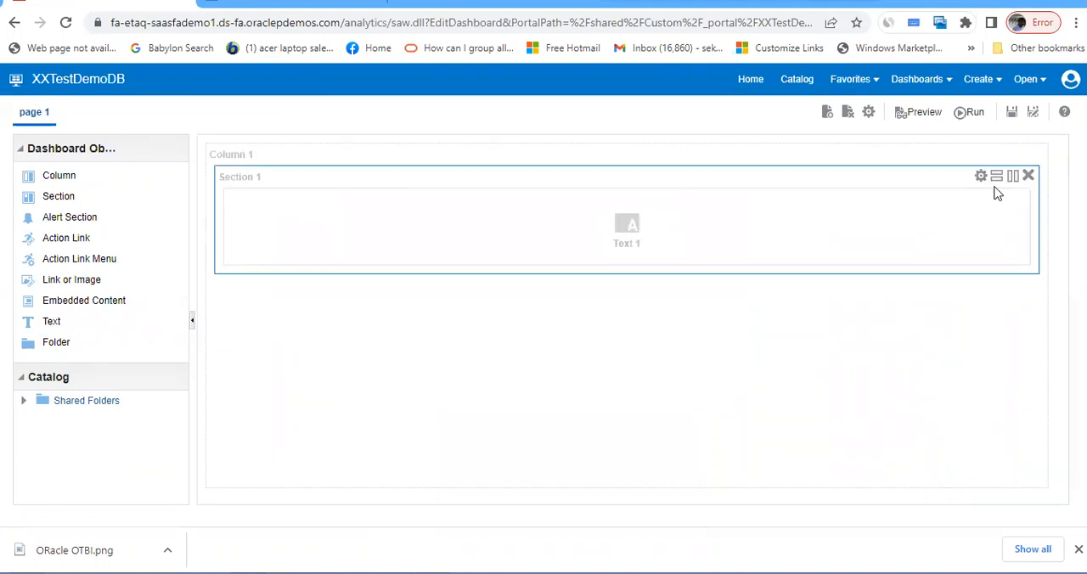
left_click(1004, 202)
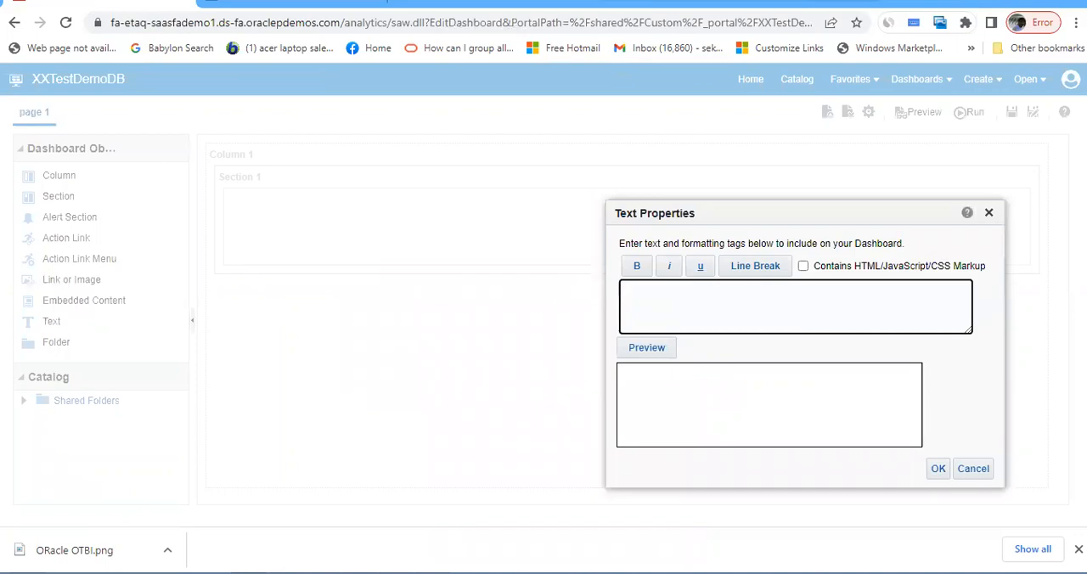
left_click(501, 573)
left_click_drag(89, 520, 5, 17)
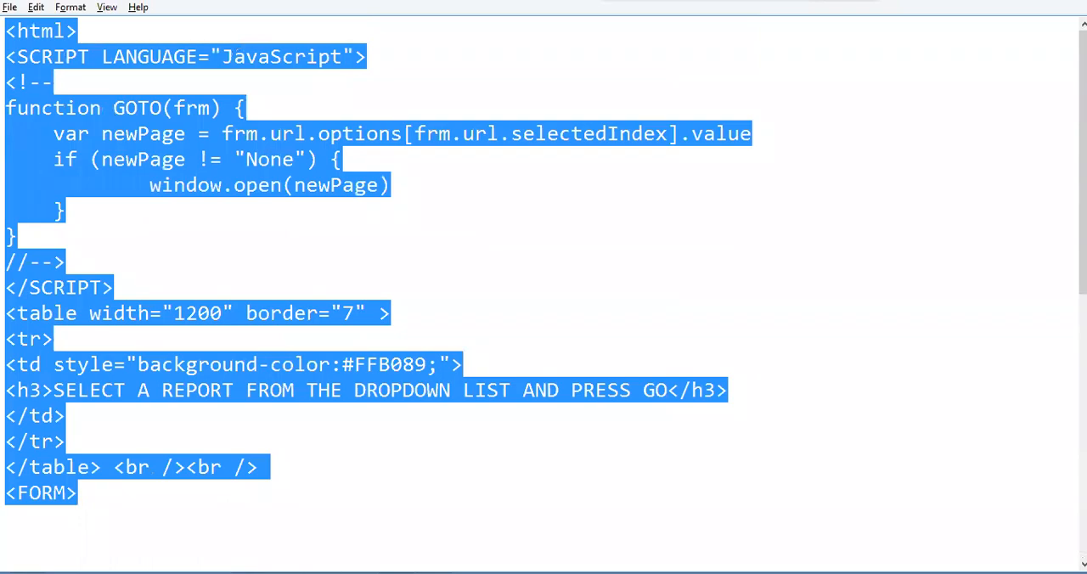
key("alt+Tab")
left_click(647, 302)
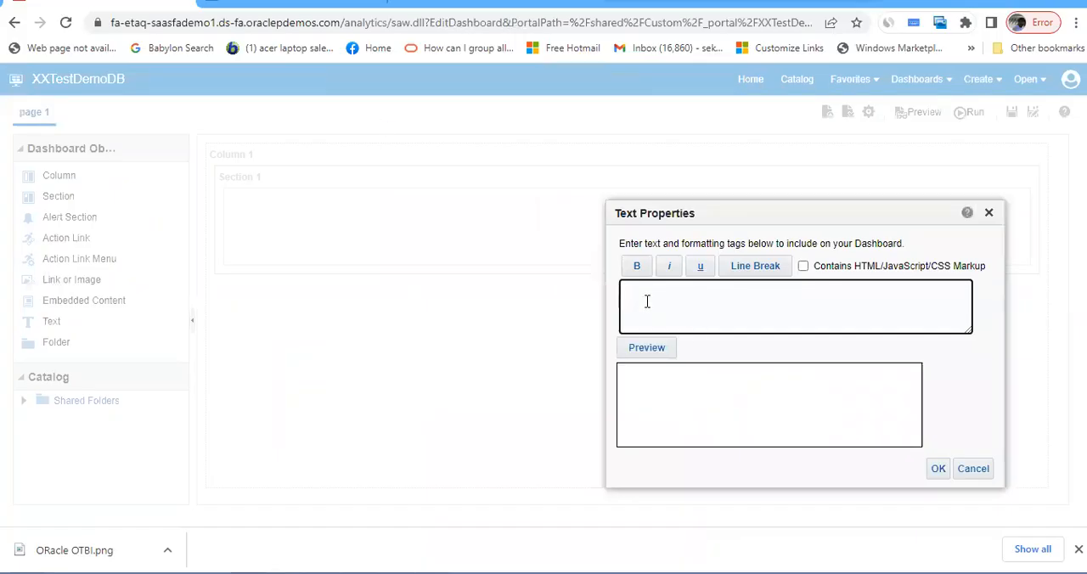
key("ctrl+v")
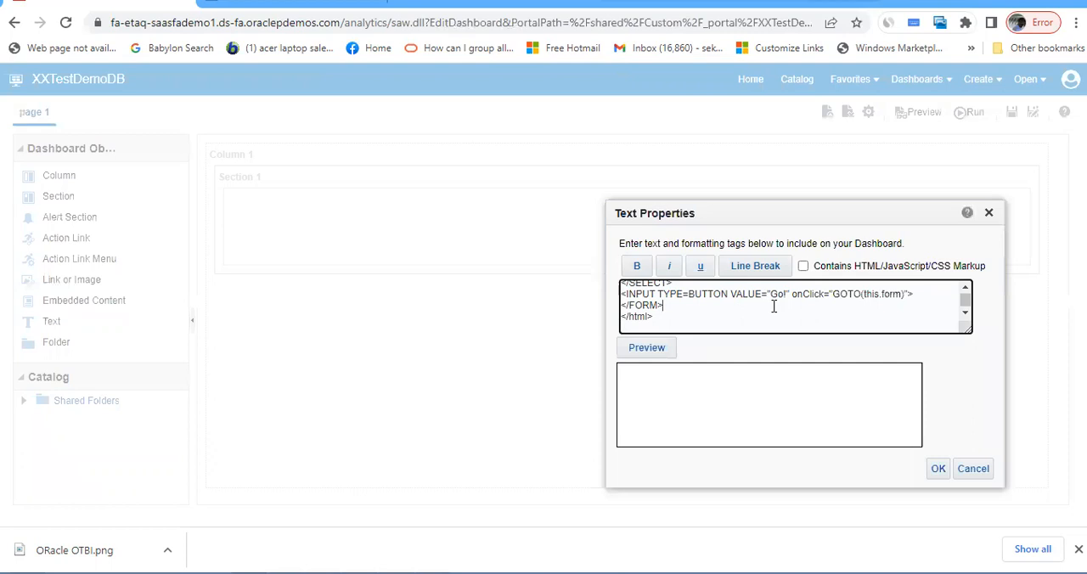
- Mark the text as containing HTML/JavaScript/CSS markup, preview it, and accept the text properties
left_click(803, 268)
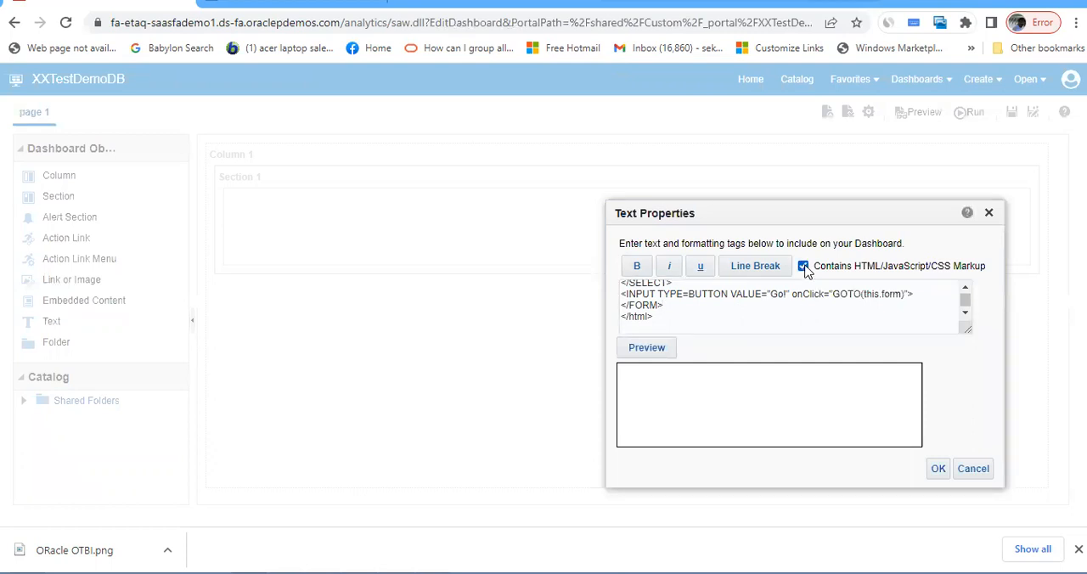
left_click(677, 349)
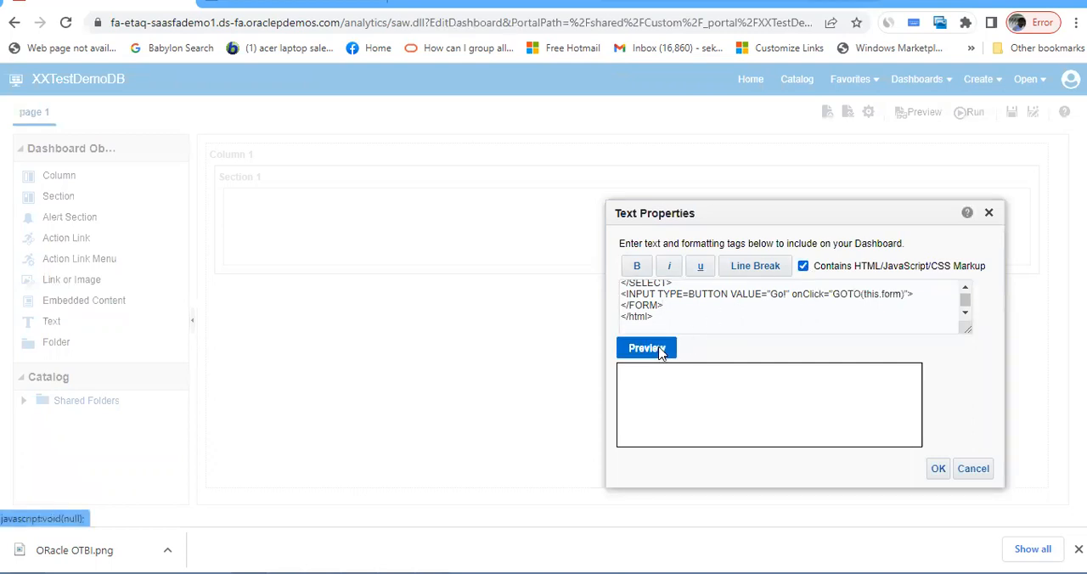
mouse_move(916, 388)
left_mouse_down()
mouse_move(917, 417)
mouse_move(916, 390)
left_mouse_up()
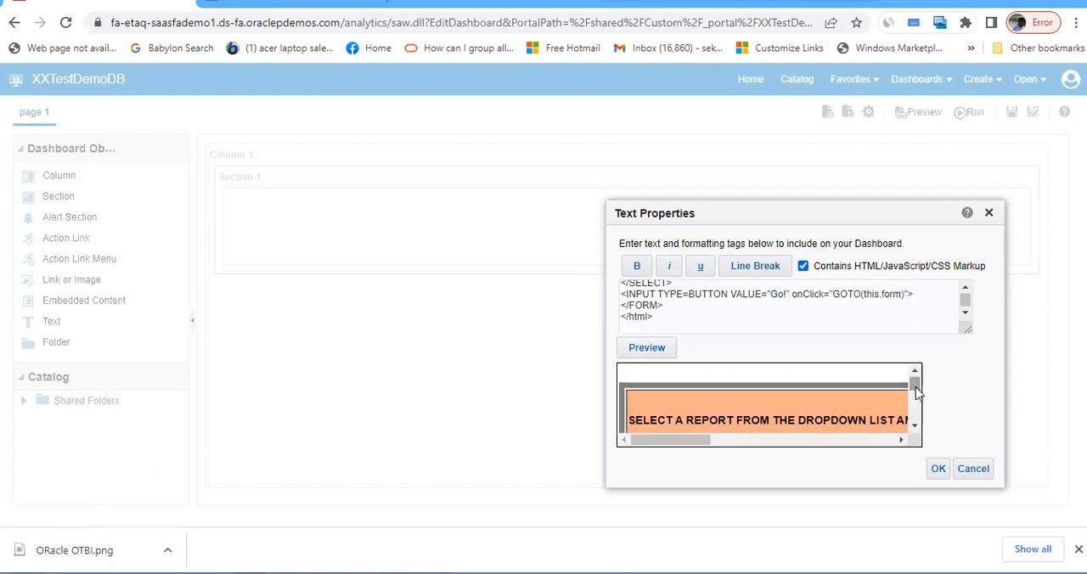
left_click(938, 468)
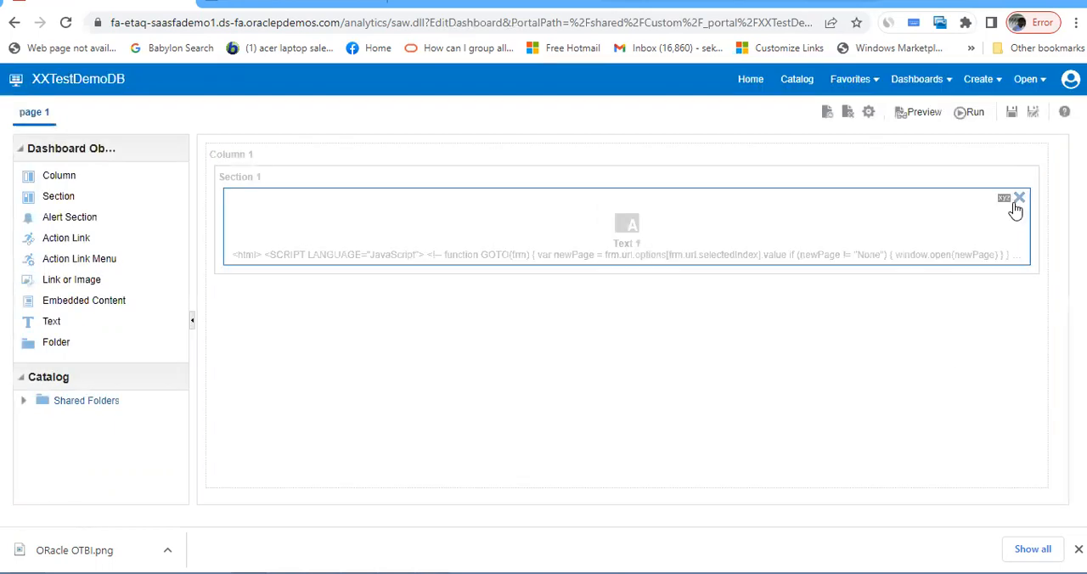
- Save and run the dashboard, and open the 1st report from its report dropdown
left_click(1013, 118)
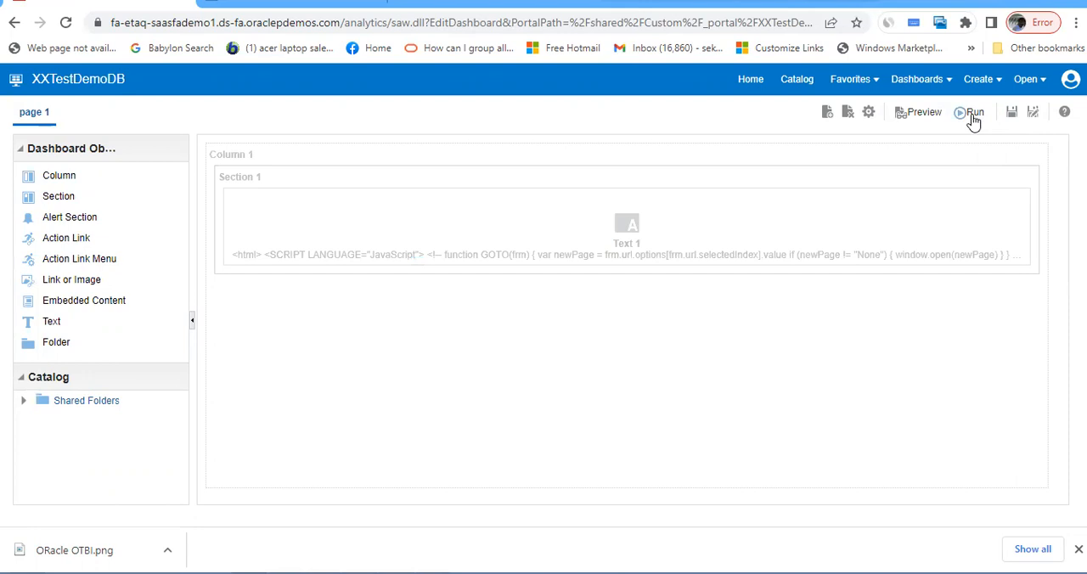
left_click(973, 119)
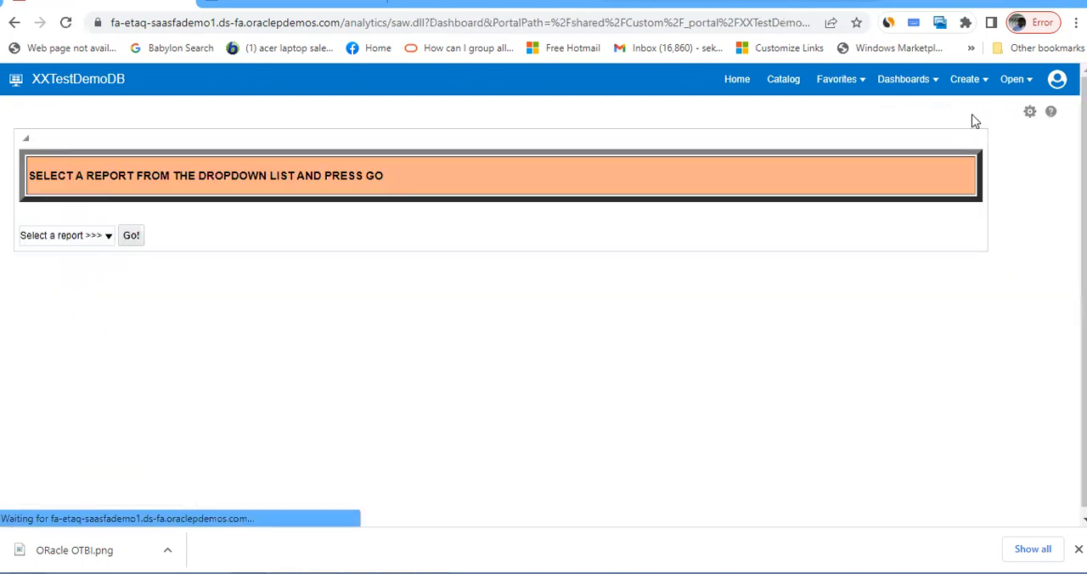
left_click(107, 236)
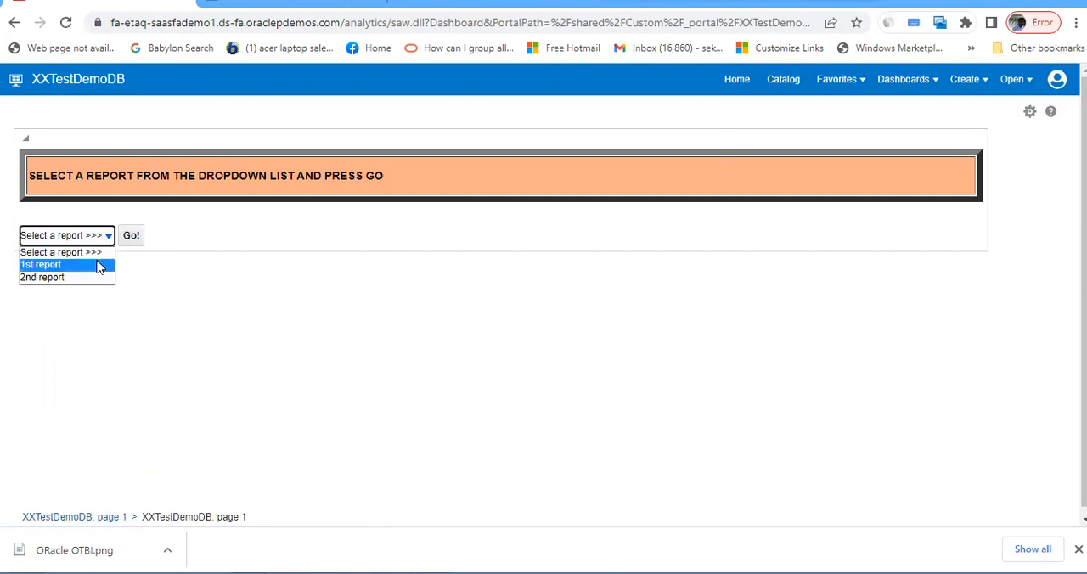
left_click(98, 264)
left_click(130, 237)
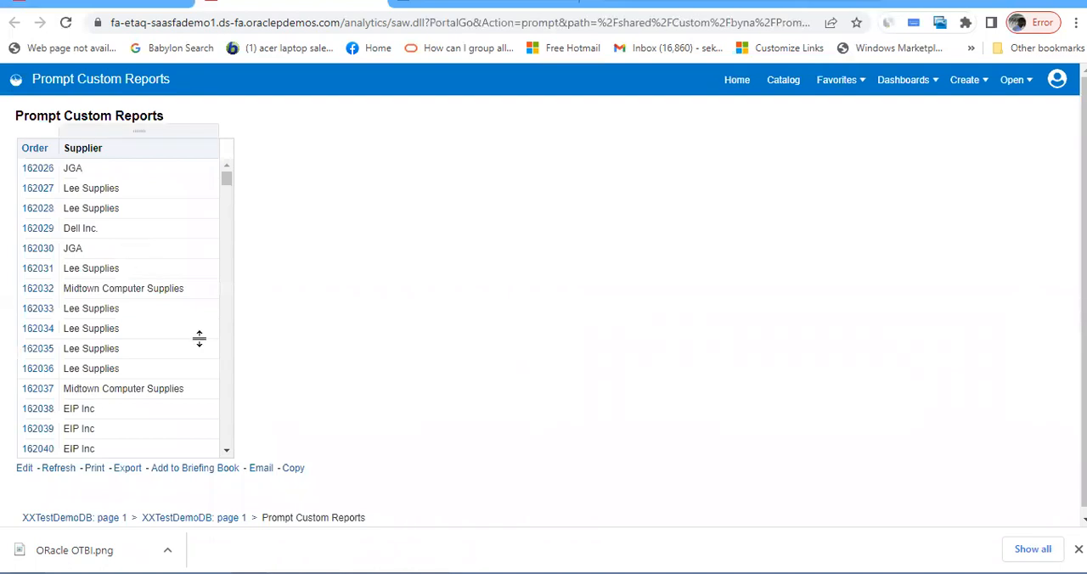
- Return to the XXTestDemoDB dashboard and open the 2nd report from its report dropdown
left_click(146, 10)
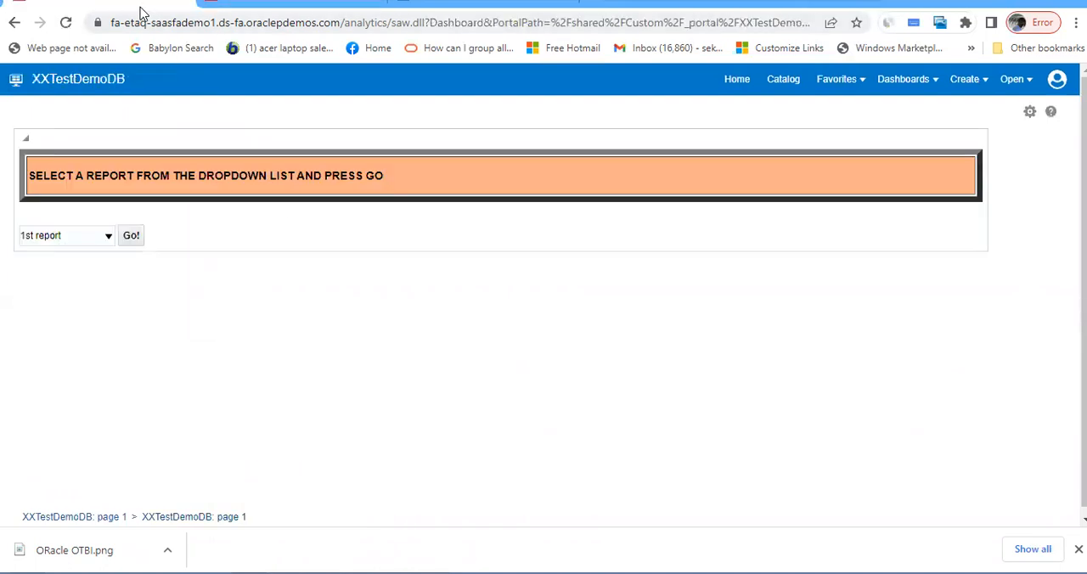
left_click(109, 236)
left_click(99, 276)
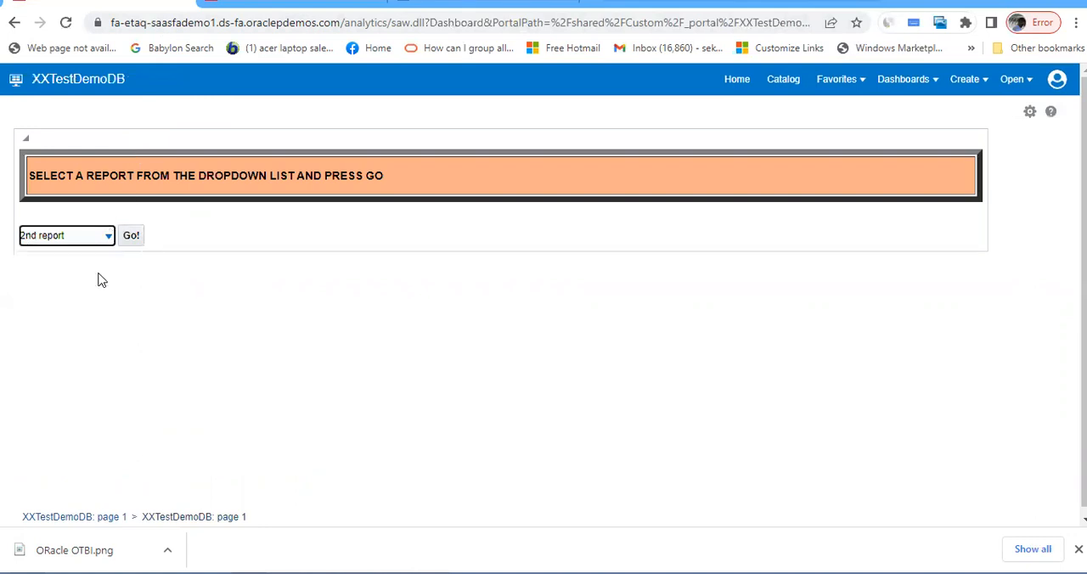
left_click(130, 238)
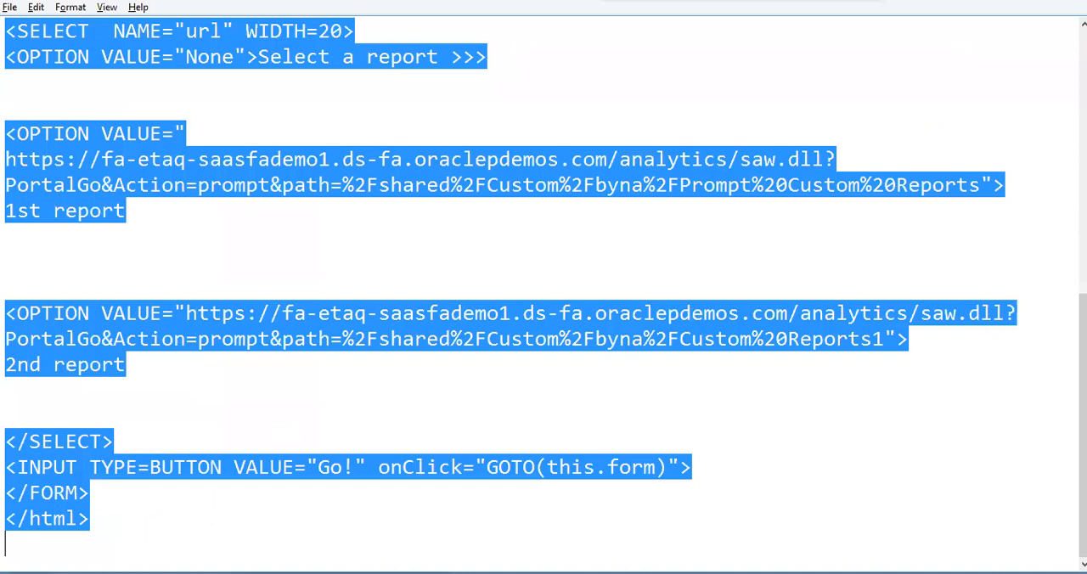
- In the text editor, review the option URLs in the script and remove a blank line between the 1st and 2nd report options
left_click(589, 392)
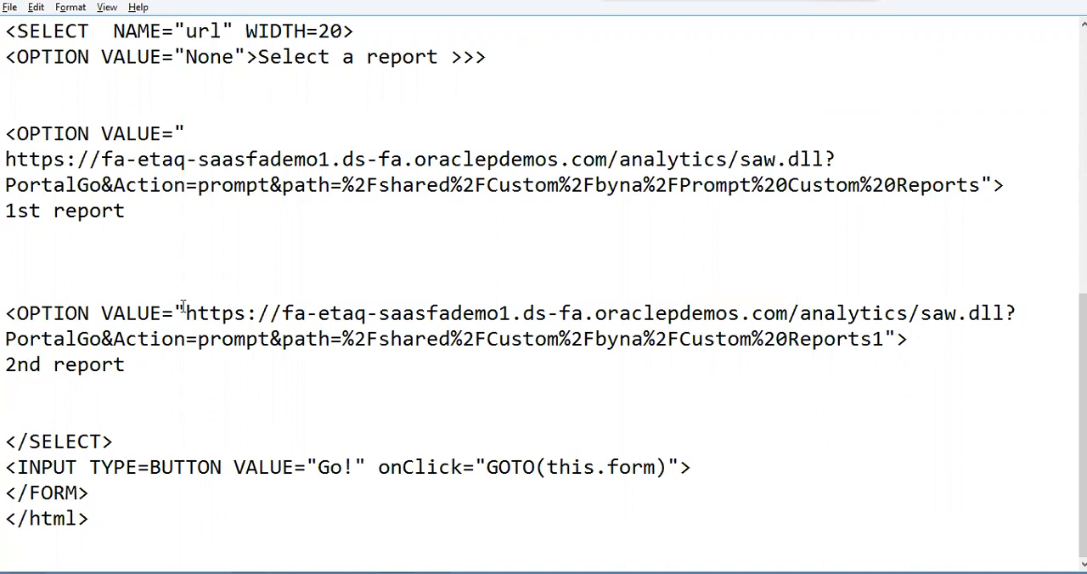
left_click(218, 244)
left_click_drag(101, 159, 357, 188)
left_click(410, 214)
left_click(294, 248)
key("Delete")
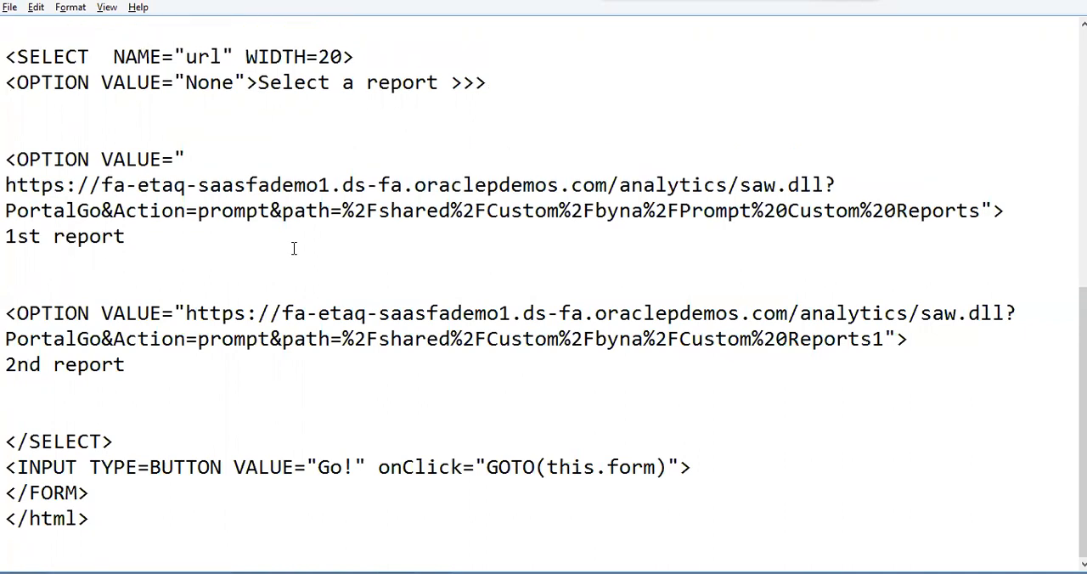
key("alt+Tab")
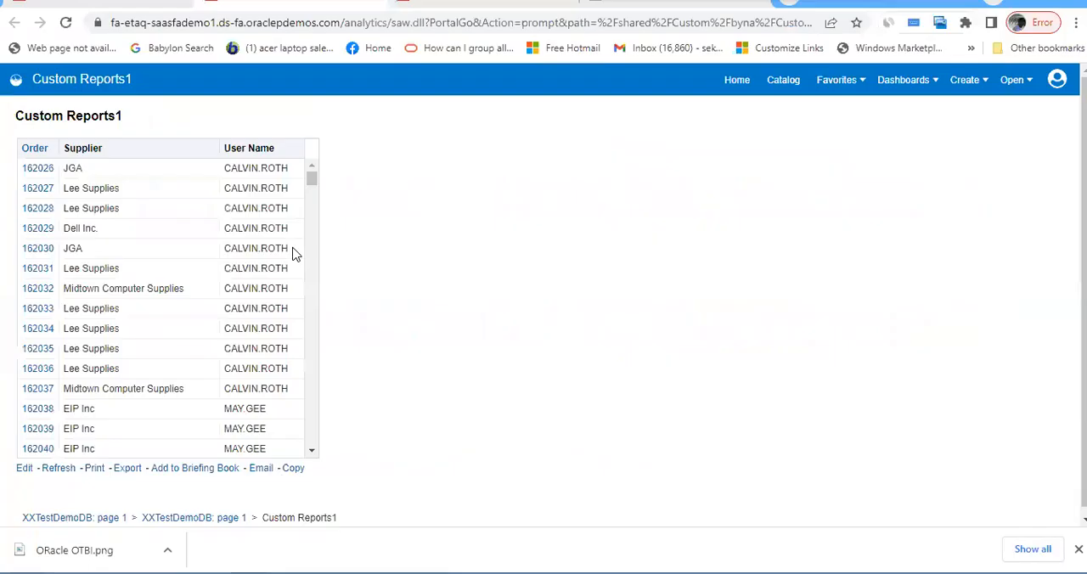
key("alt+Tab")
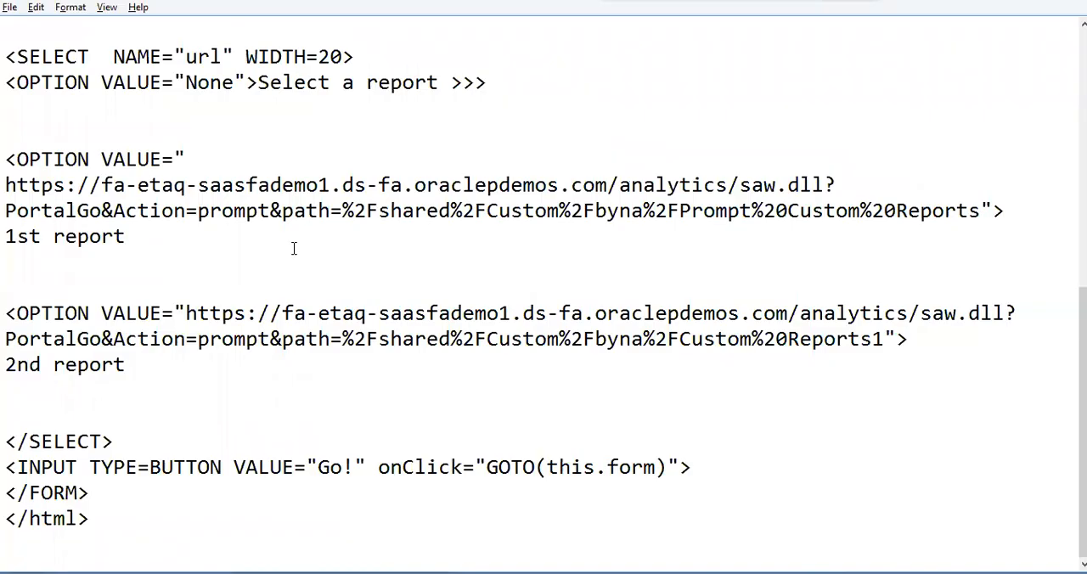